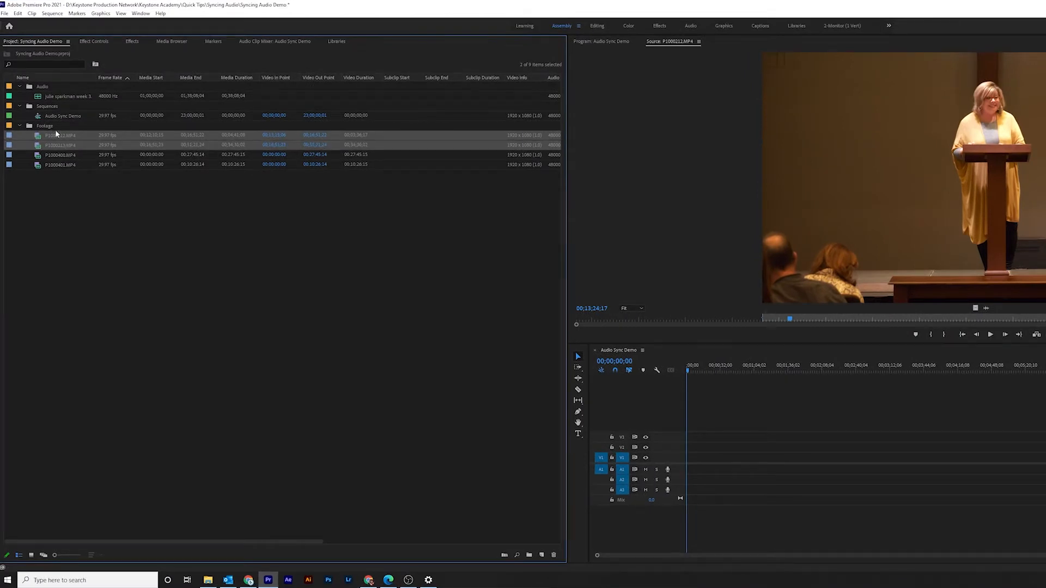
Place the footage clips P1000212.MP4 and P1000400.MP4 back to back on V1 and A1 at the start of the Audio Sync Demo sequence.
left_click(37, 156)
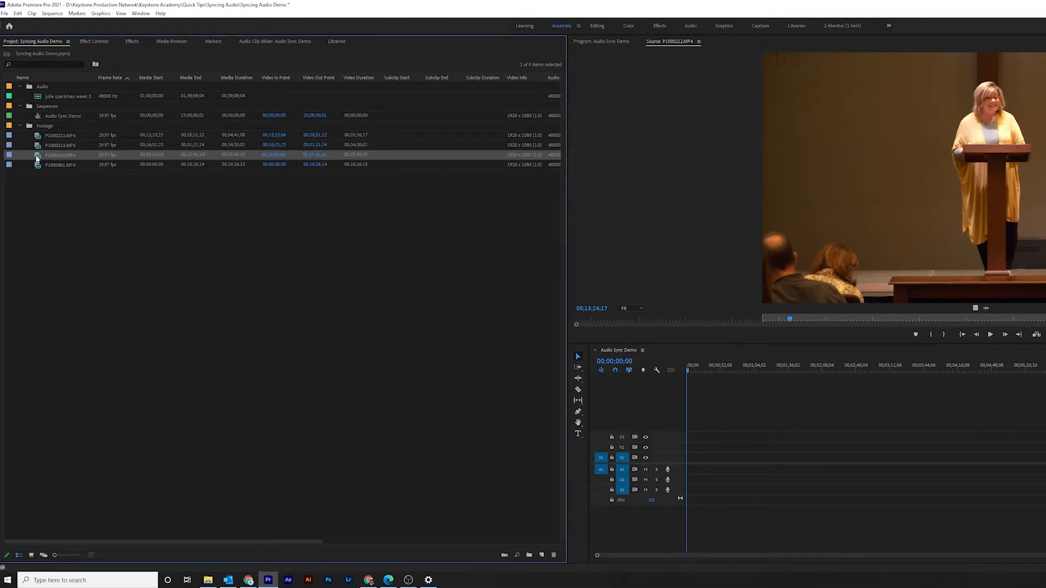
left_click(38, 169, "shift")
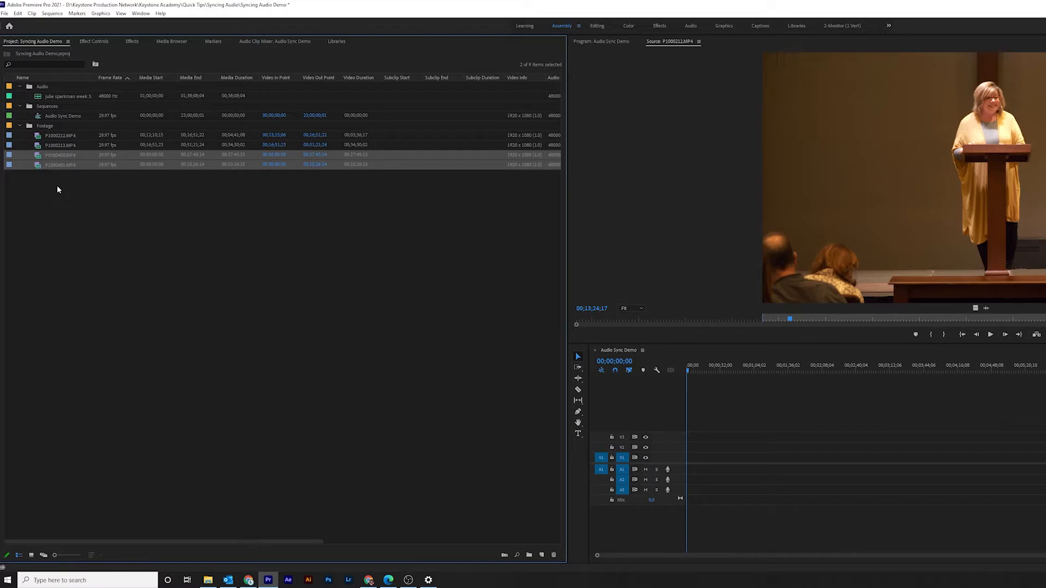
left_click(41, 136)
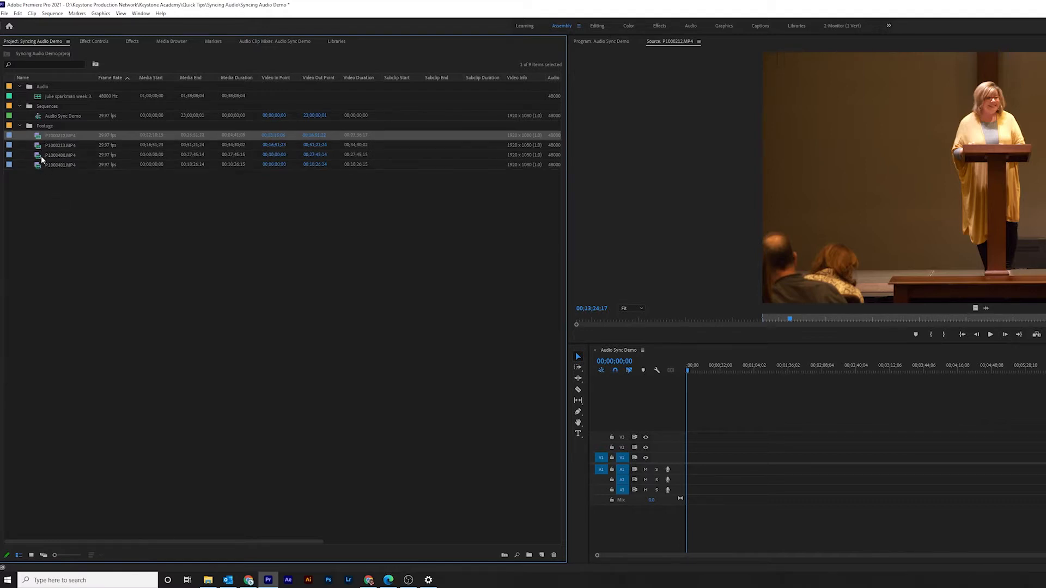
left_click(40, 157, "ctrl")
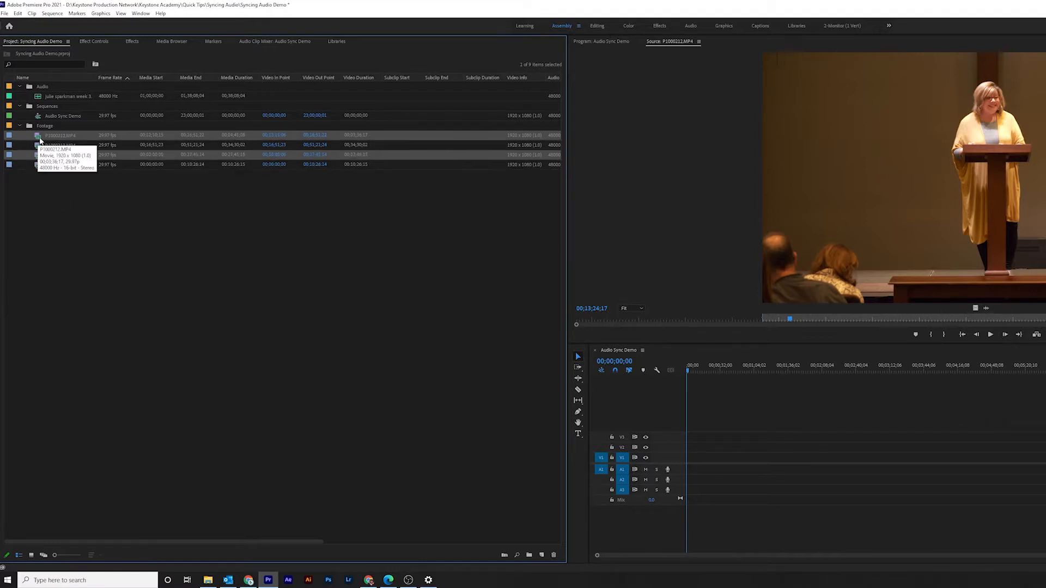
left_click_drag(38, 138, 694, 466)
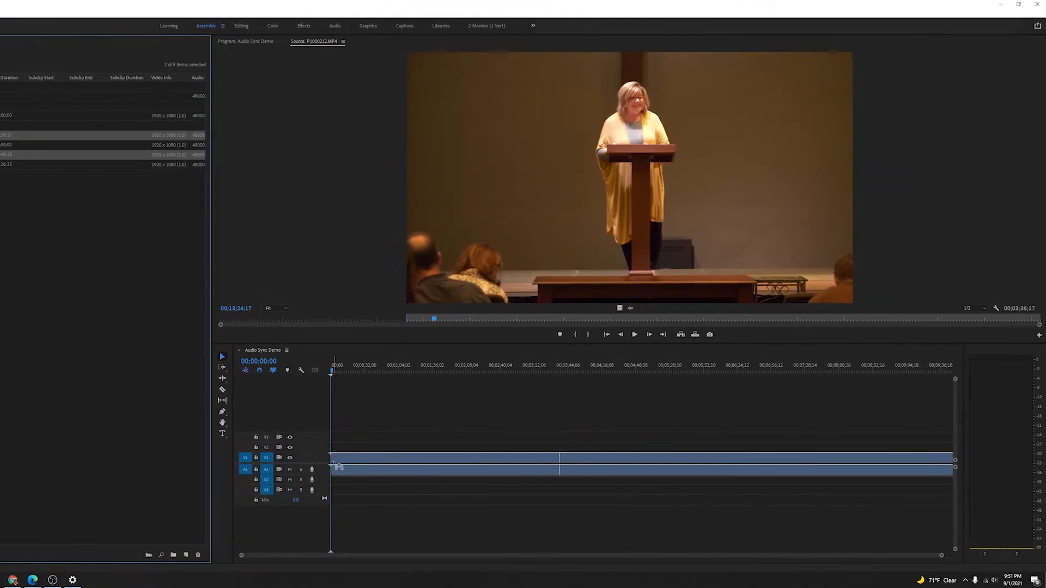
left_click_drag(335, 466, 338, 465)
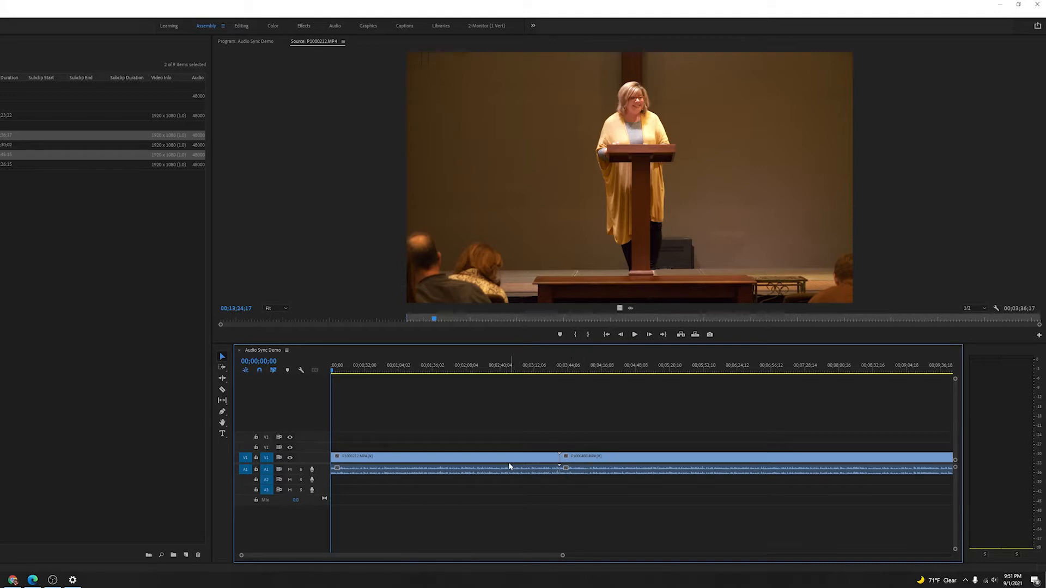
Stack the camera clips by moving P1000212.MP4 to V2 and A2 and sliding P1000400.MP4 to the sequence start beneath it.
left_click_drag(406, 469, 406, 450)
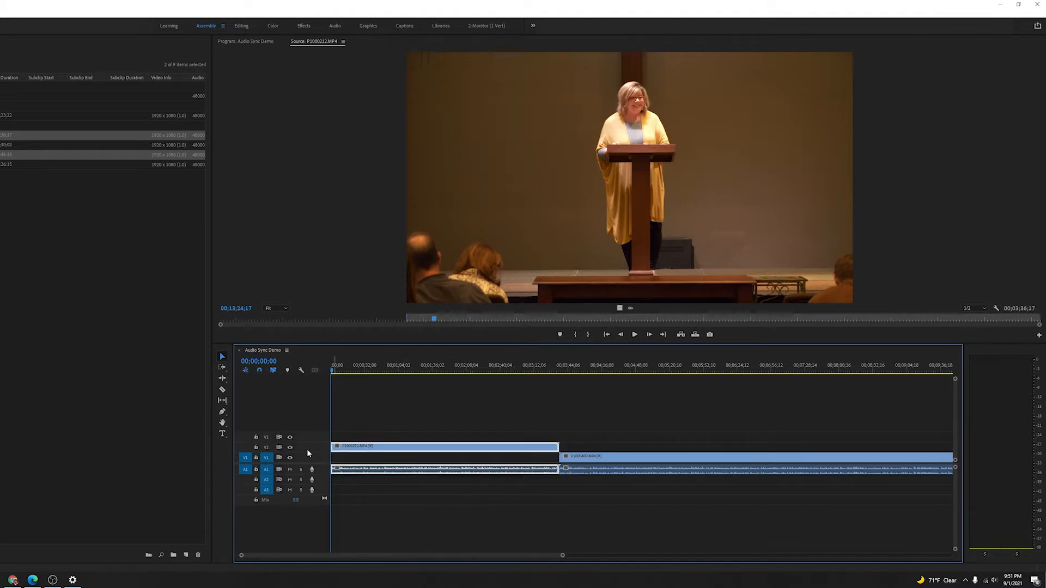
left_click_drag(378, 474, 381, 482)
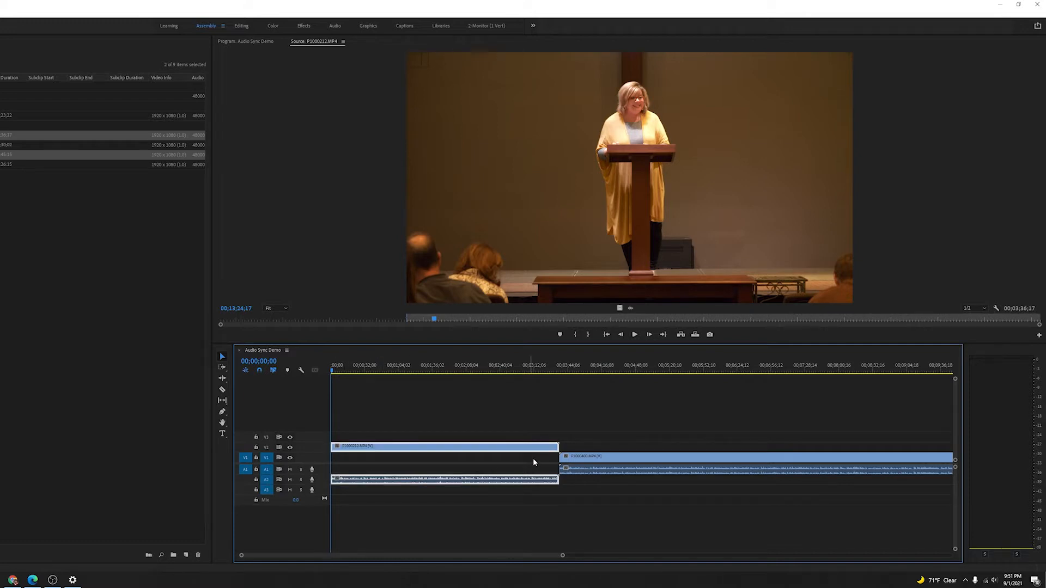
left_click_drag(589, 462, 352, 466)
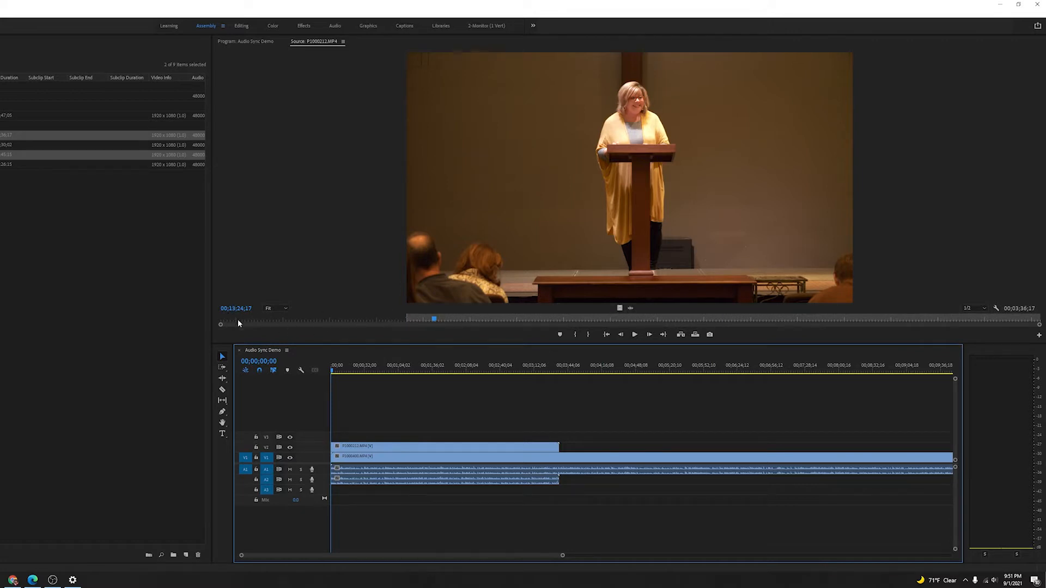
Show the sequence in the program monitor and place the external audio recording on track A3 at the sequence start.
left_click(257, 42)
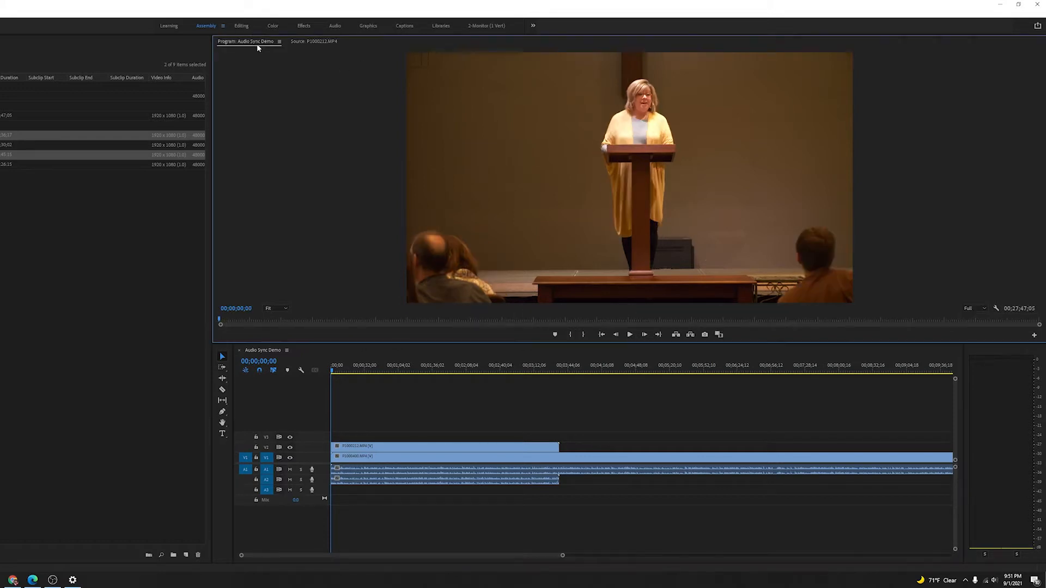
left_click(393, 407)
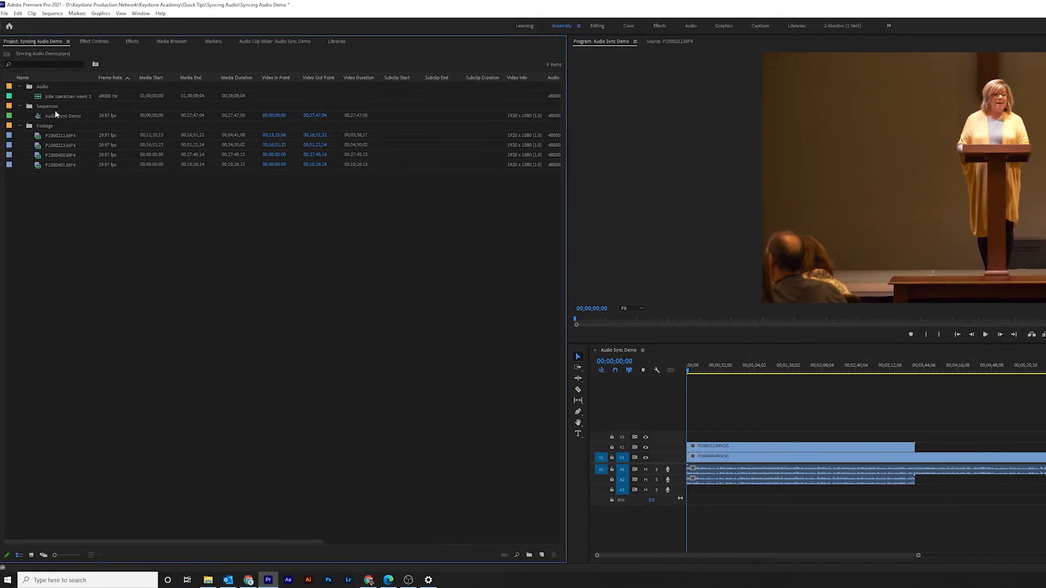
left_click_drag(40, 101, 693, 493)
left_click_drag(341, 493, 327, 488)
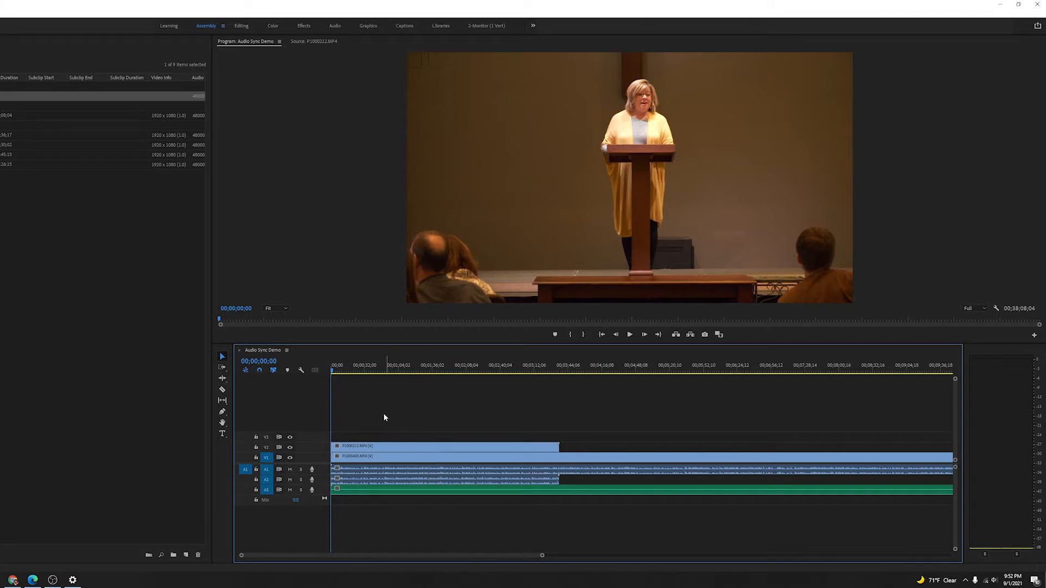
Synchronize both camera clips and the external recording by audio, using track channel 1.
left_click_drag(346, 403, 631, 524)
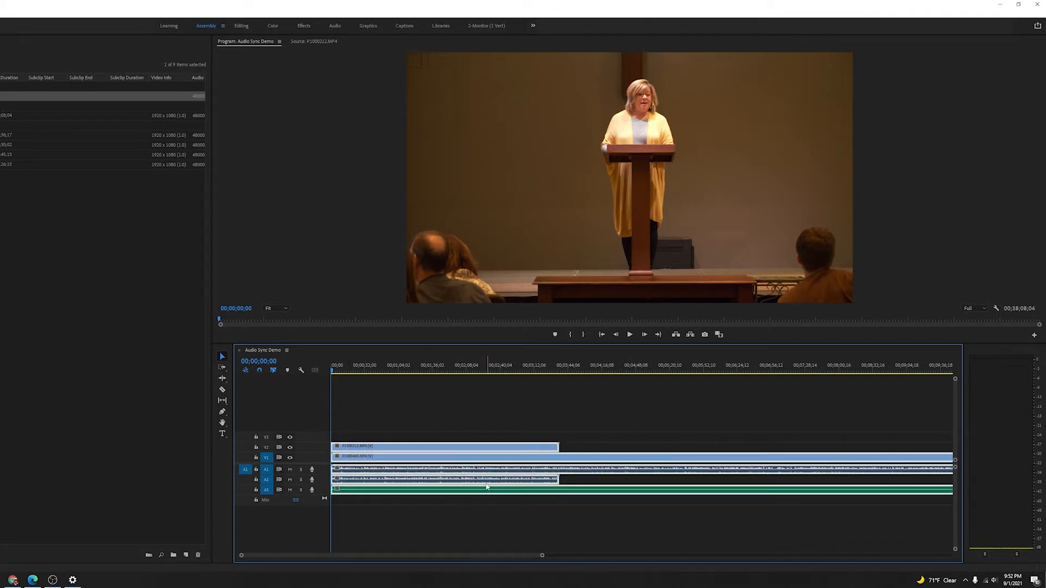
right_click(487, 481)
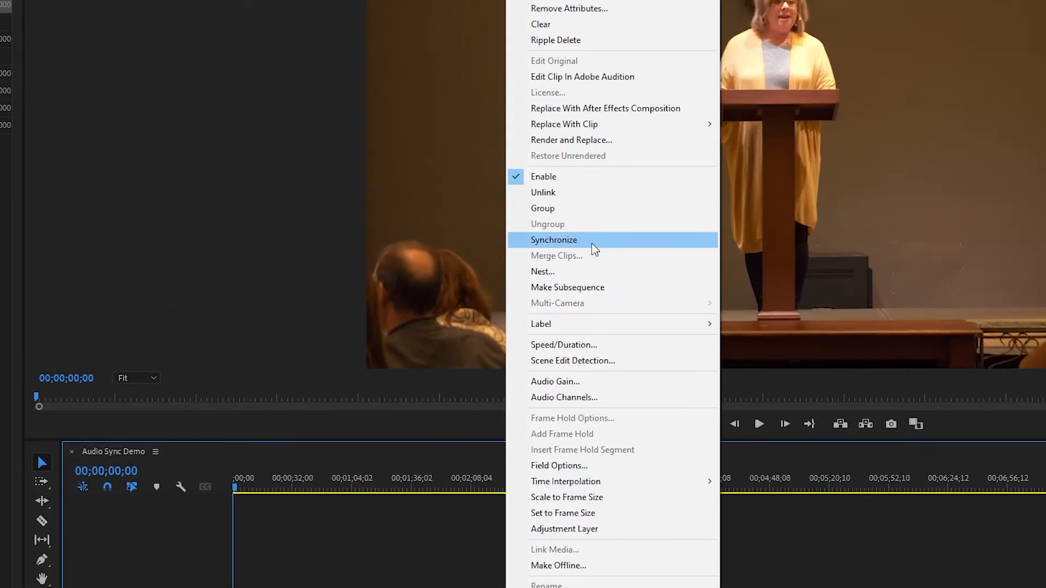
left_click(592, 244)
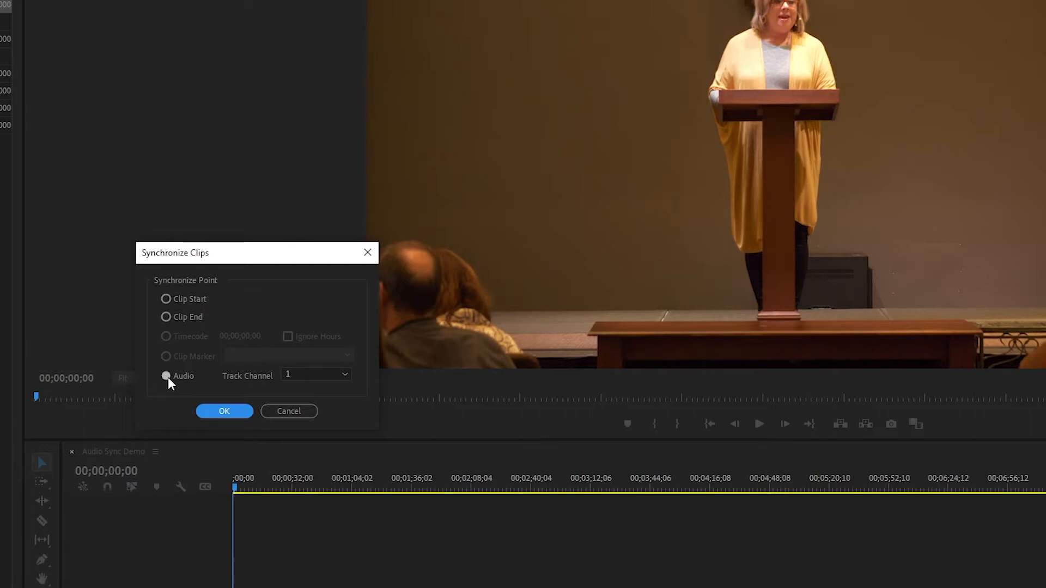
left_click(324, 375)
left_click(323, 388)
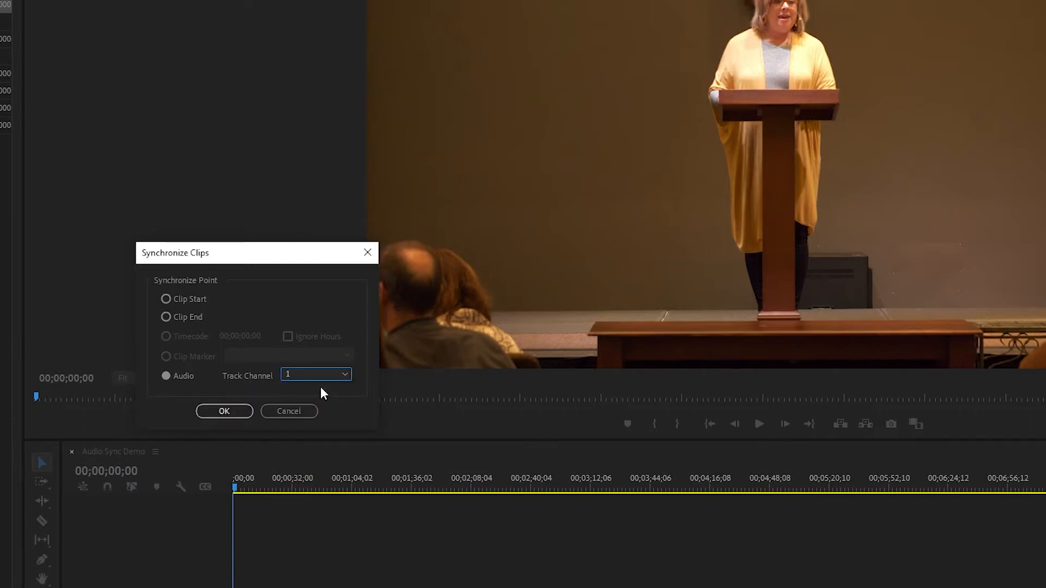
left_click(228, 412)
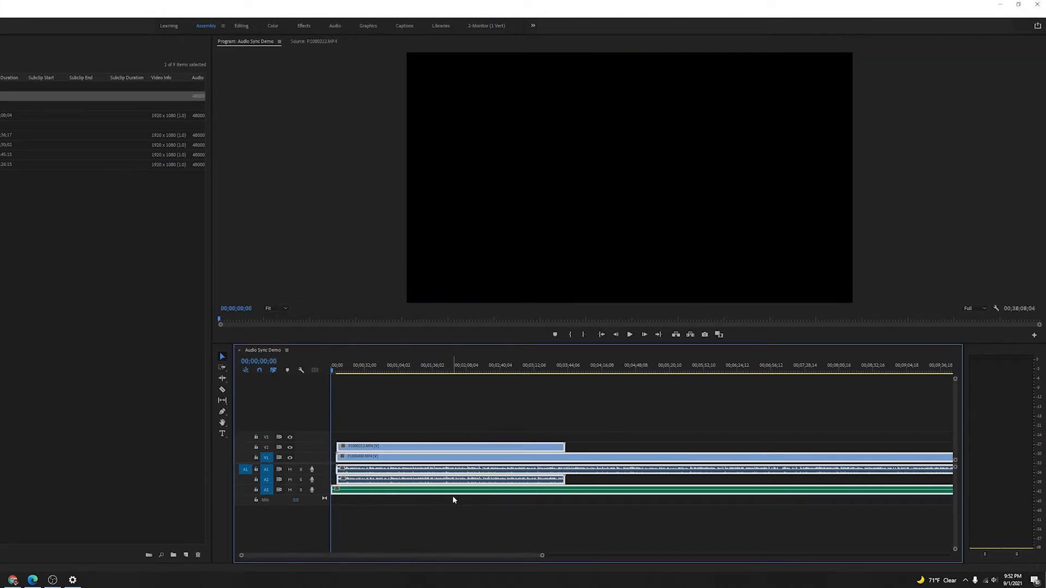
left_click(471, 428)
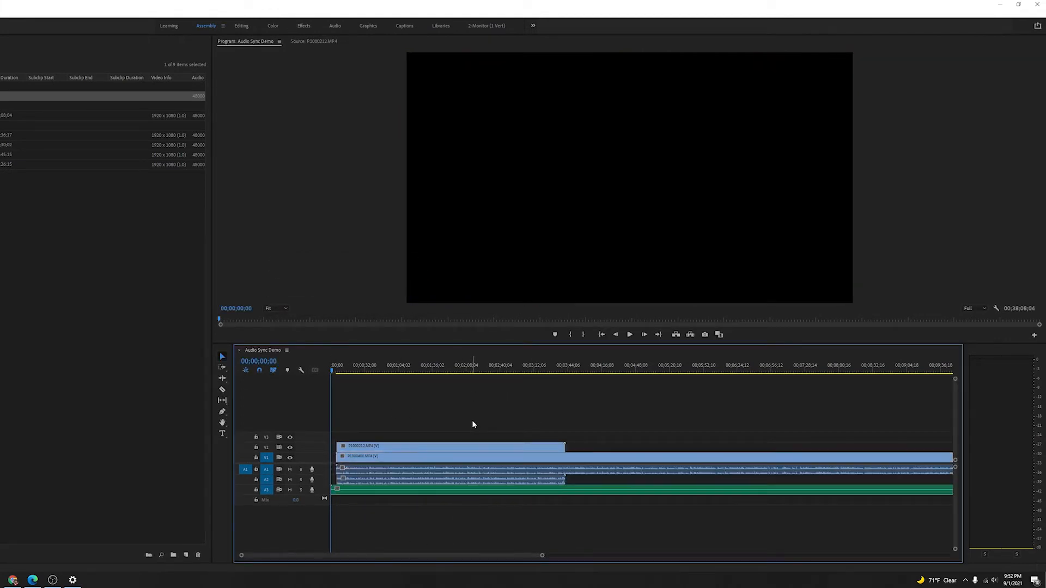
Trim the start of the external recording to match the camera clips and ripple delete the empty gap before them.
left_click(337, 446)
left_click(352, 433)
left_click(335, 490)
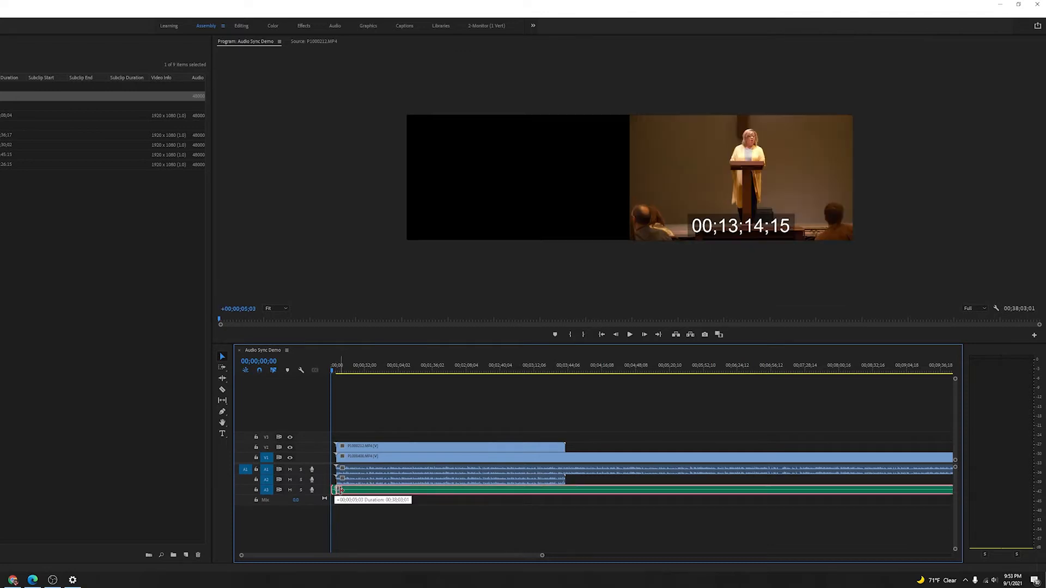
right_click(335, 462)
left_click(362, 465)
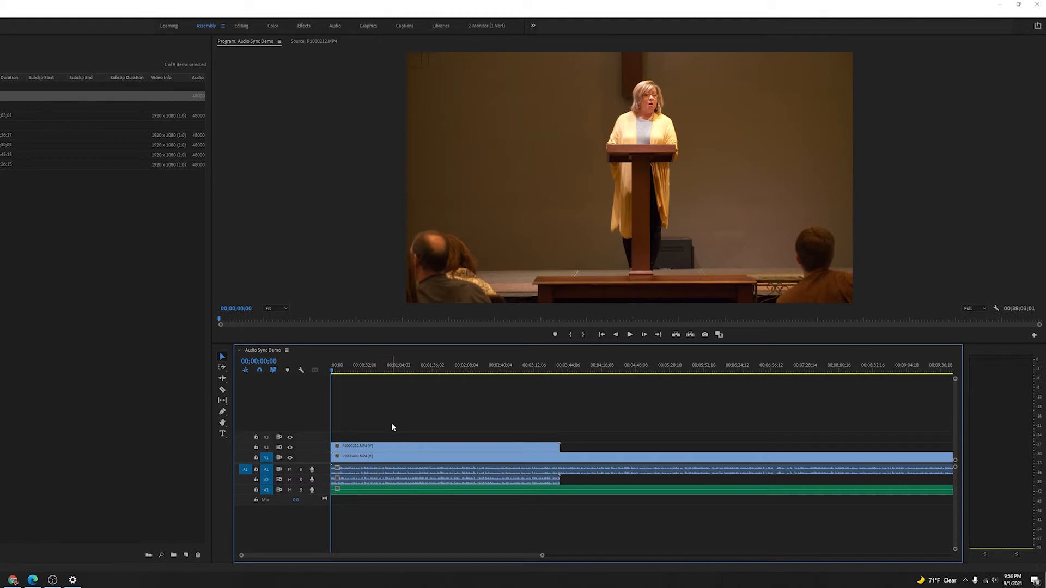
Play the synced sequence with both camera angles, temporarily hiding V2 to check the P1000400.MP4 clip.
key("space")
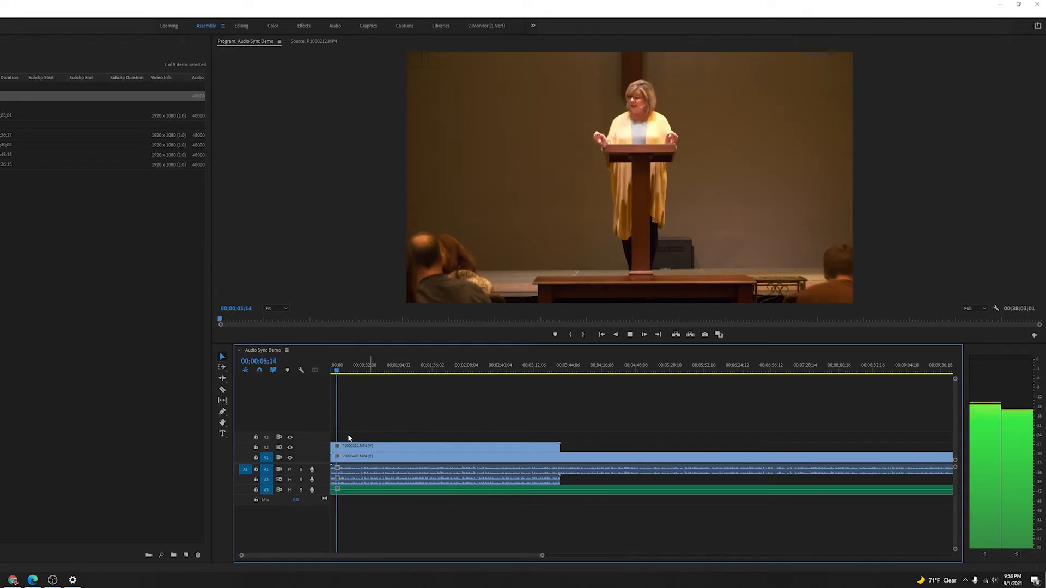
key("space")
left_click(338, 460)
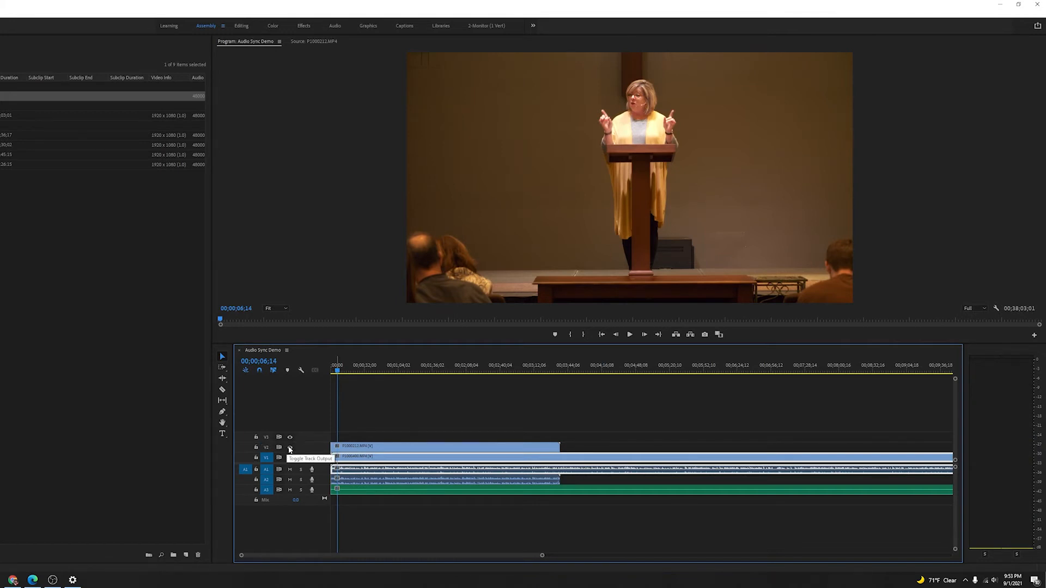
left_click(290, 448)
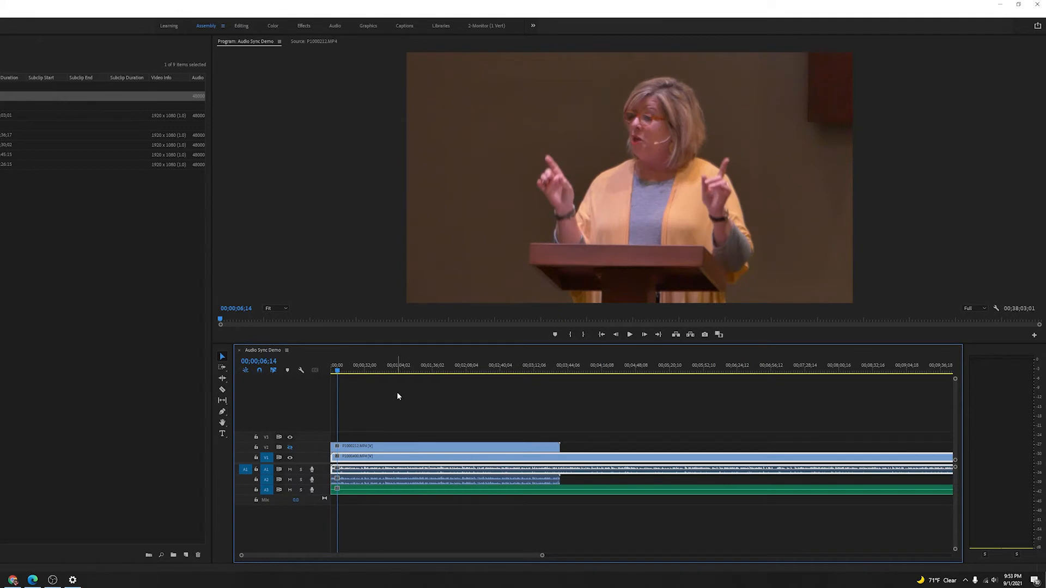
key("space")
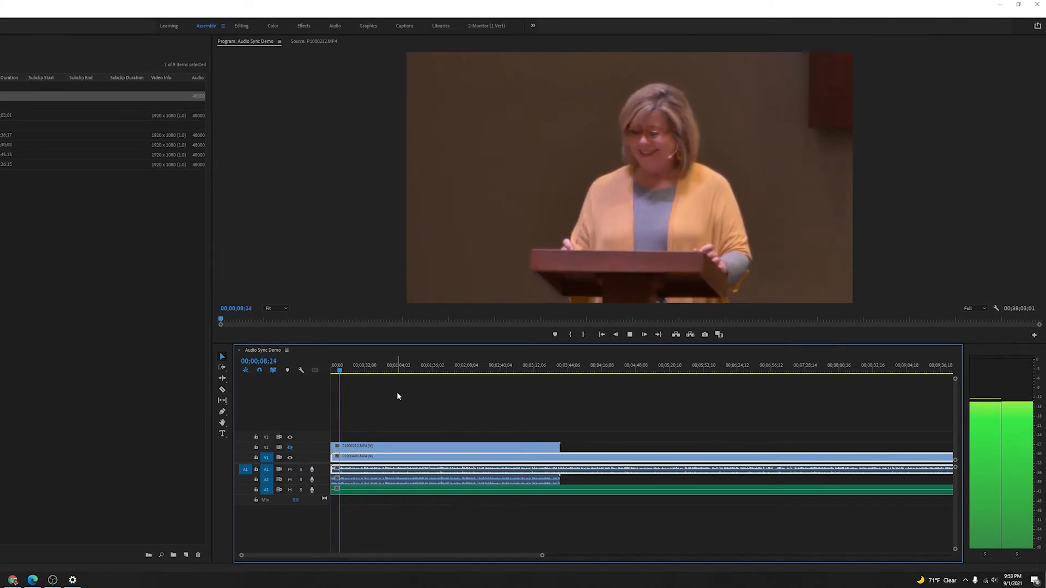
key("space")
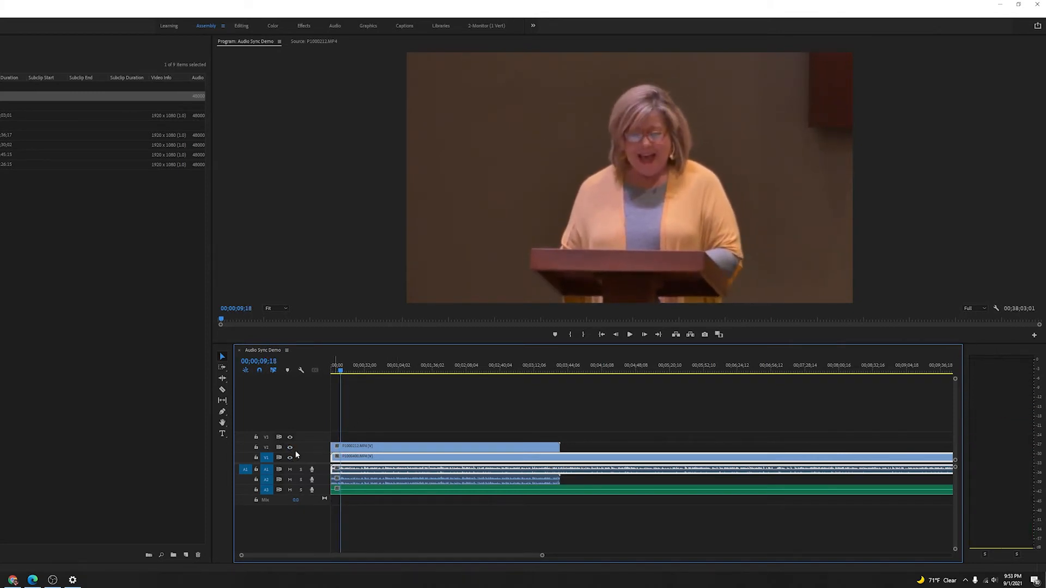
left_click(291, 448)
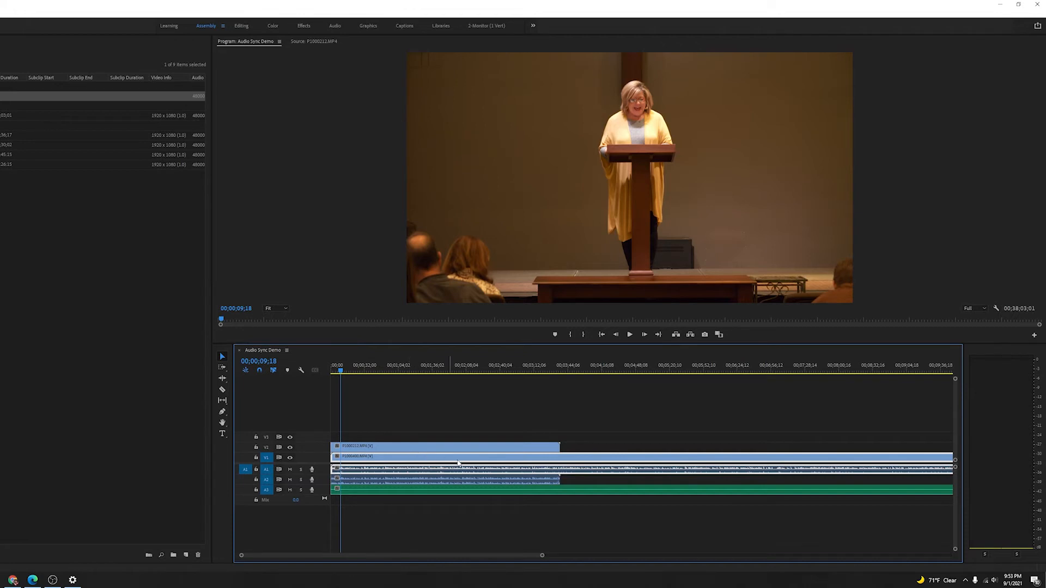
Unlink the audio from the video of both camera clips.
left_click(580, 482)
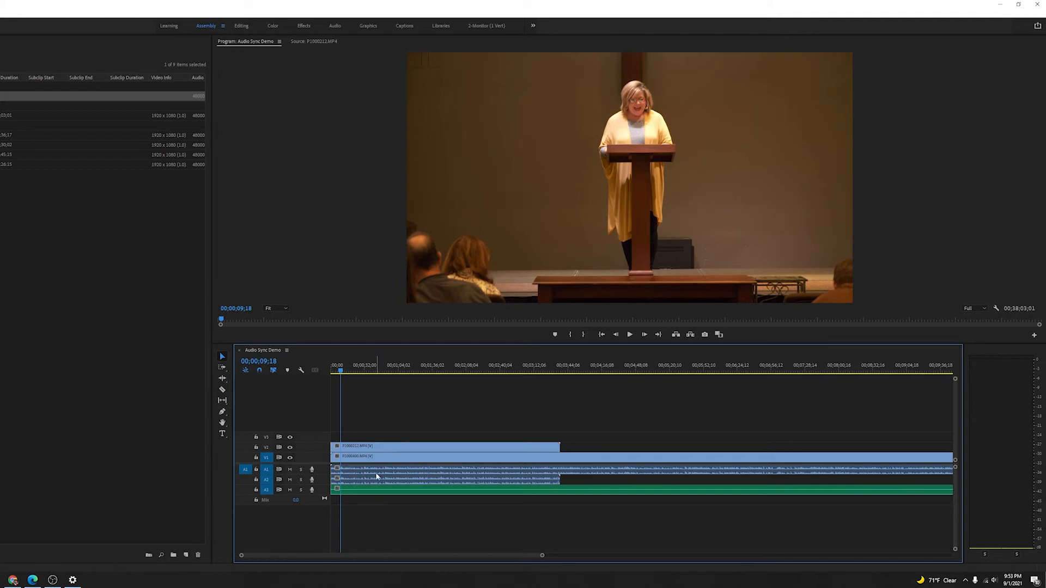
left_click_drag(577, 481, 534, 459)
right_click(534, 459)
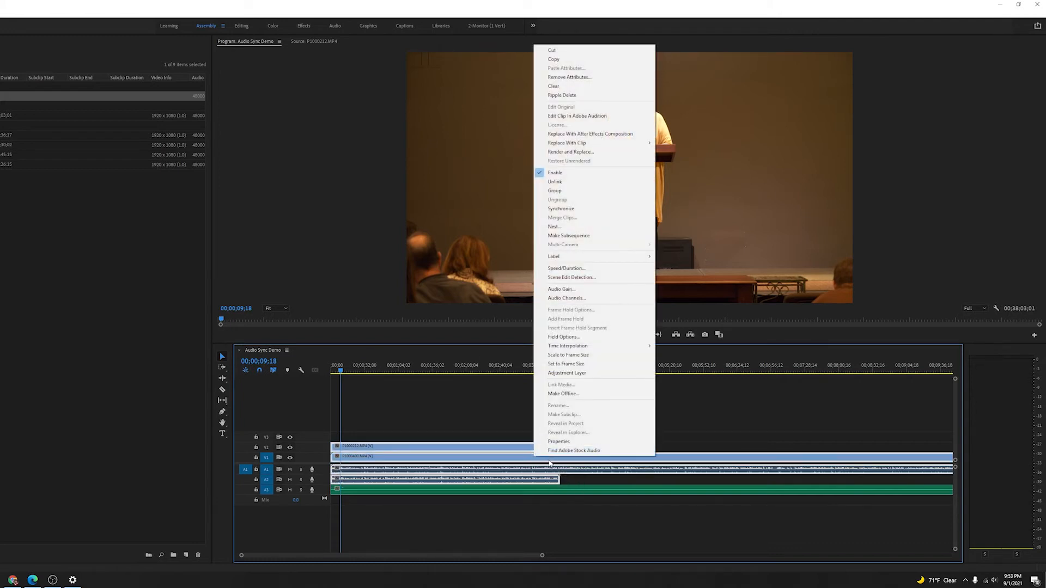
left_click(554, 184)
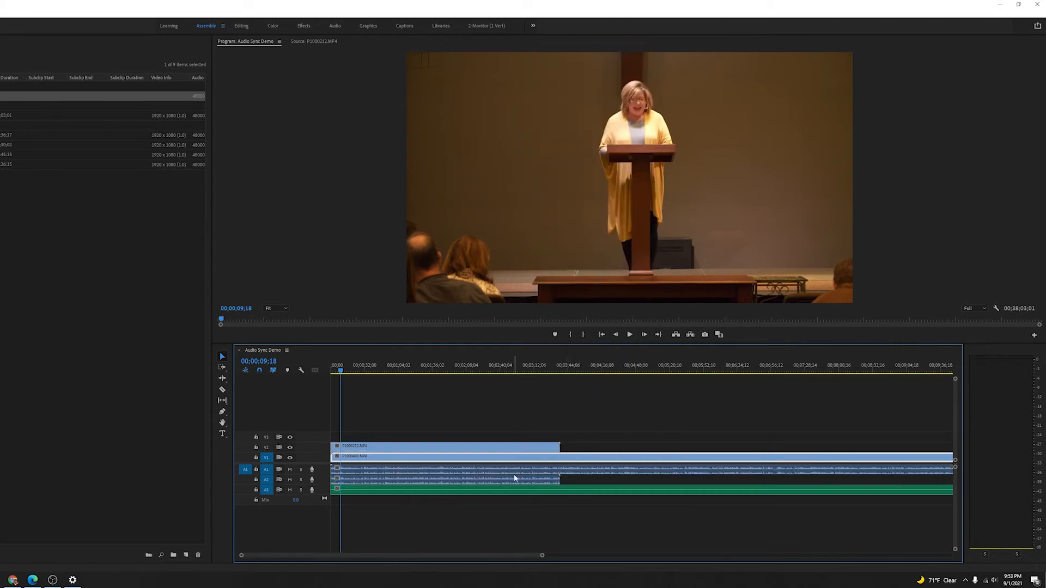
Delete the camera audio from A1 and A2 and move the external recording up to A1.
left_click(565, 479)
left_click_drag(571, 480, 536, 473)
left_click(471, 430)
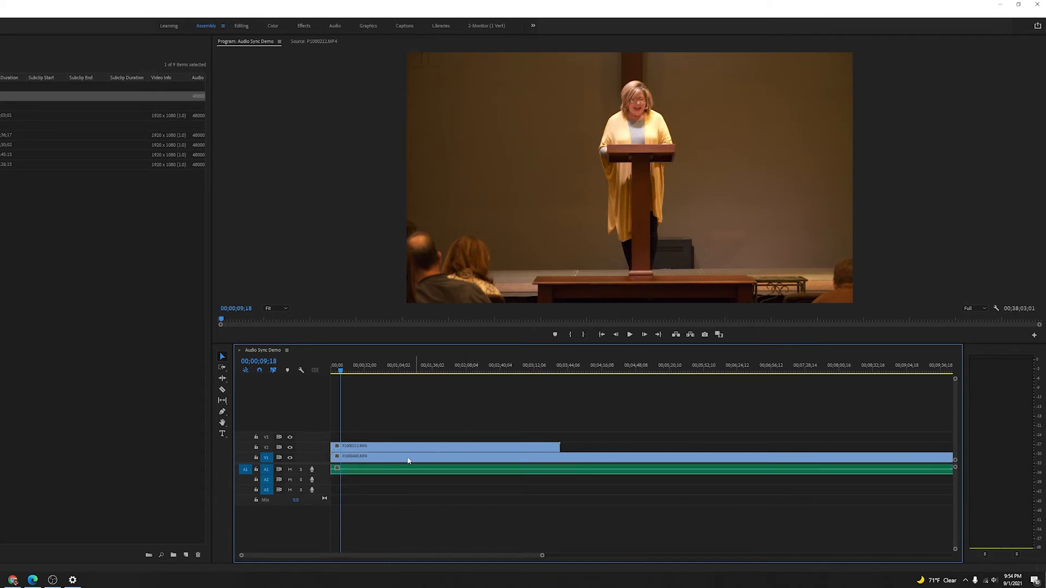
Play the sequence to check the picture against the external recording alone.
key("space")
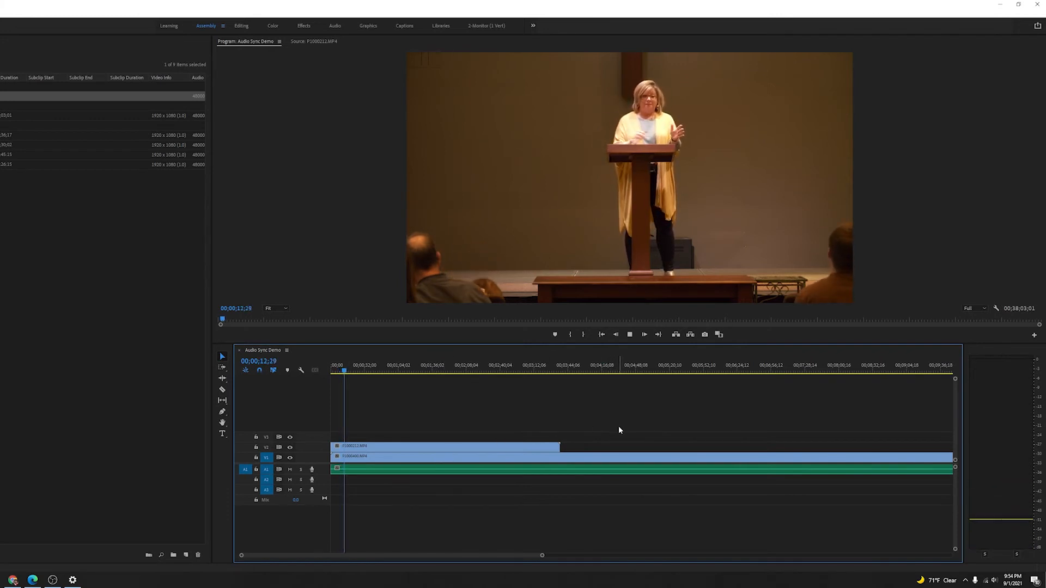
key("space")
left_click(410, 470)
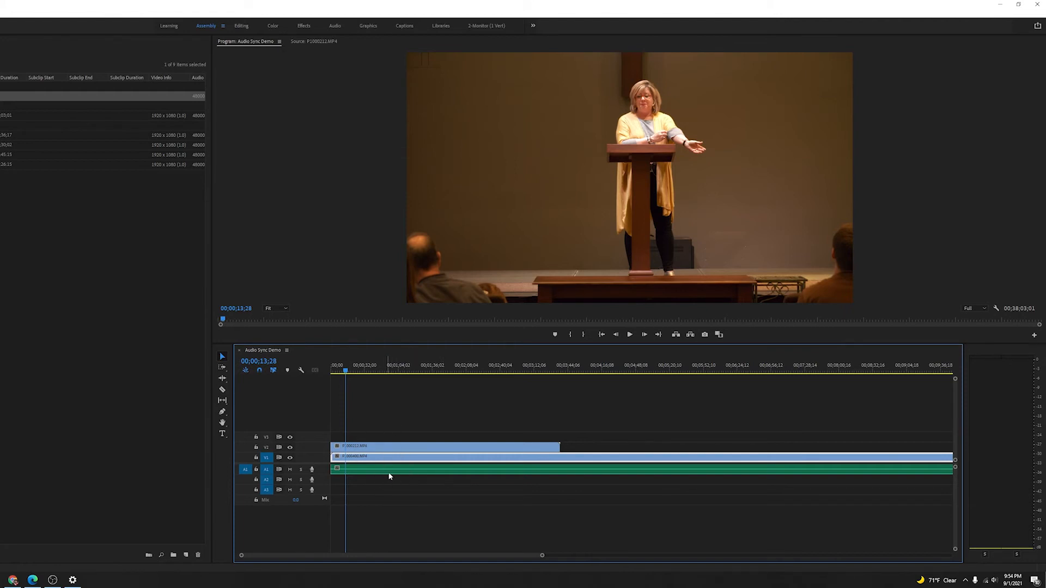
left_click(415, 500)
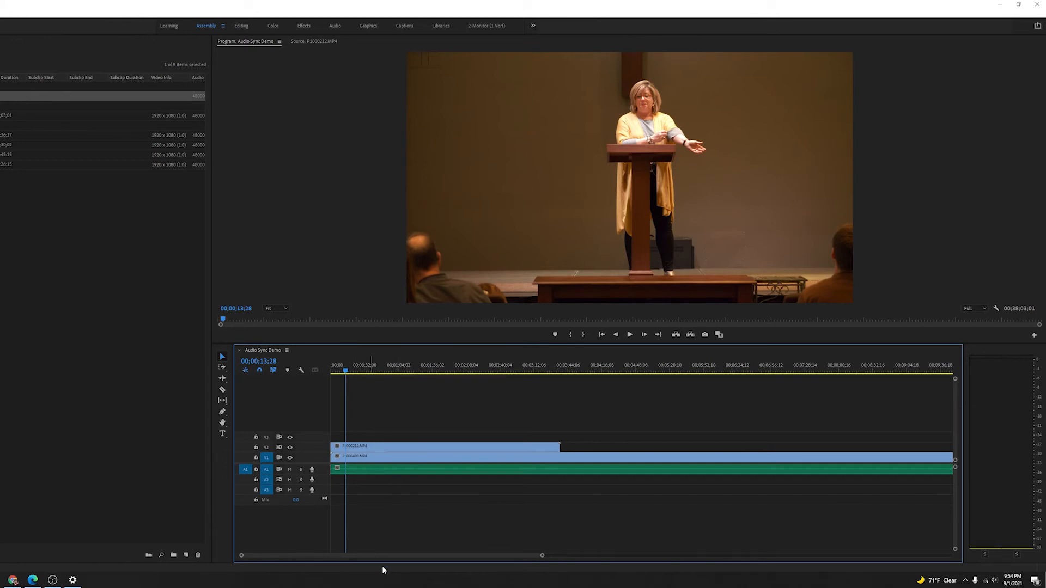
Undo the recording's track move, the camera audio deletion and the unlinking of the camera clips.
key("ctrl+z")
key("ctrl+z")
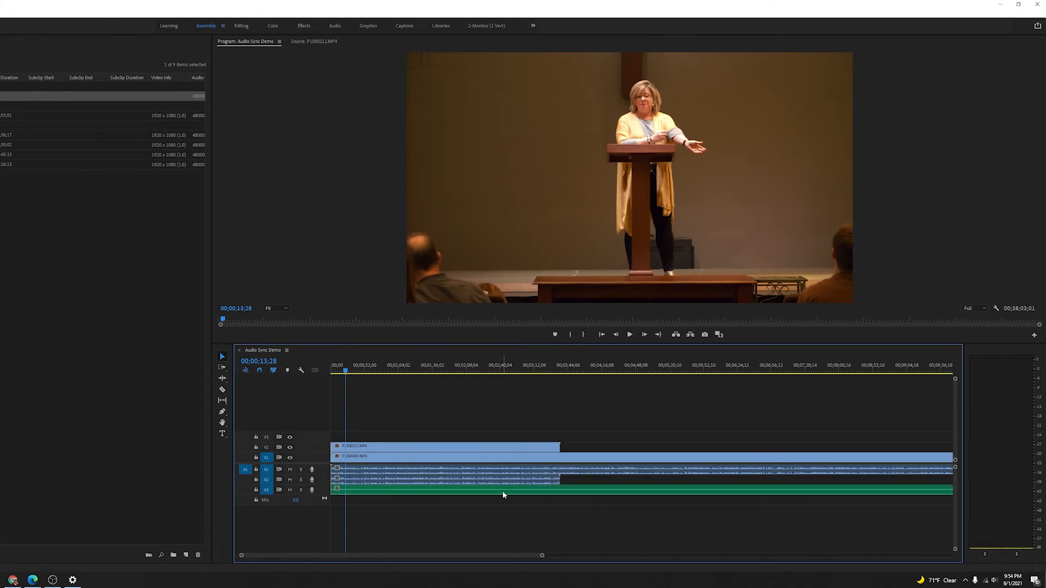
key("ctrl+z")
Mute audio tracks A1 and A2 so that only the external recording on A3 plays.
left_click(290, 470)
left_click(289, 480)
left_click(290, 469)
left_click(289, 480)
left_click(301, 490)
left_click(290, 469)
left_click(290, 479)
Raise the volume of the external recording on A3 with an Adjust Gain value.
left_click(398, 493)
key("g")
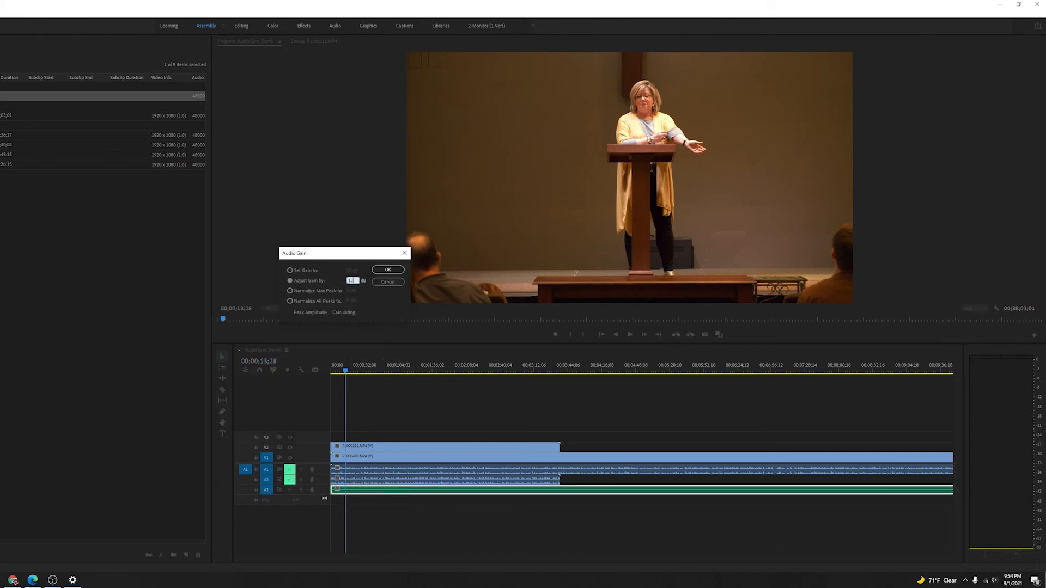
key("Return")
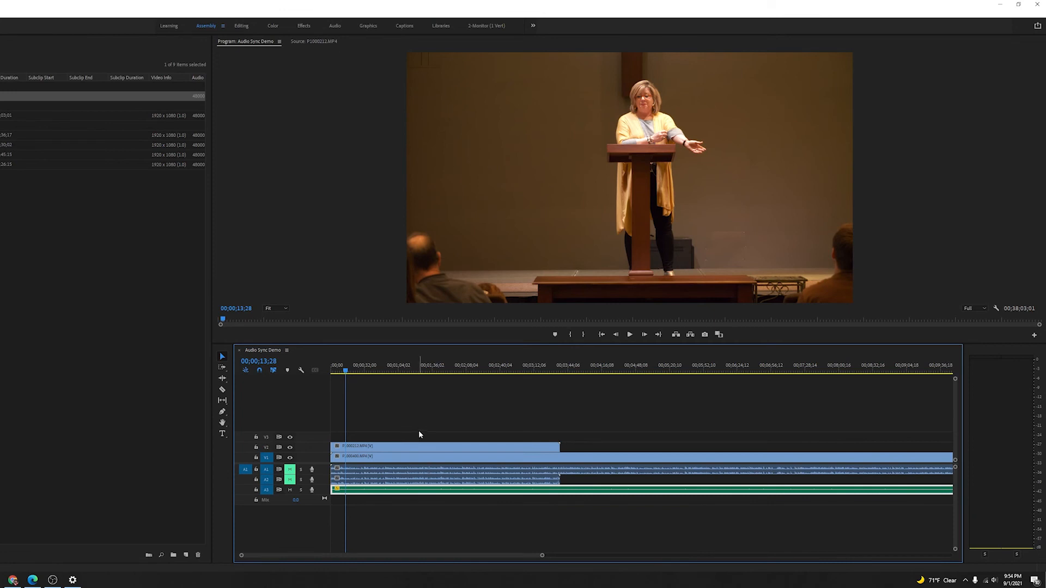
Play the sequence to check the louder external recording, and clear the clip selection.
key("space")
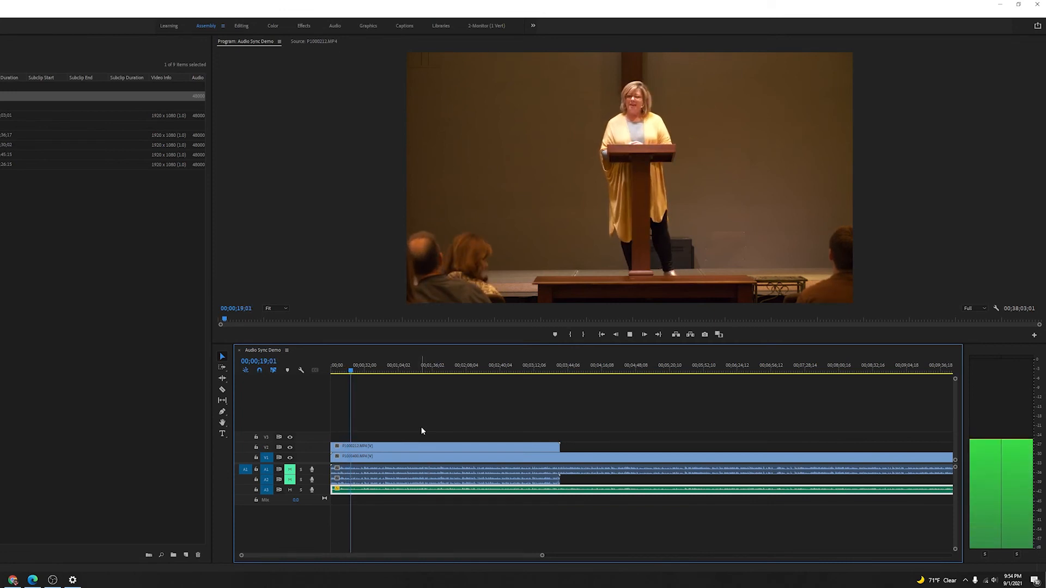
key("space")
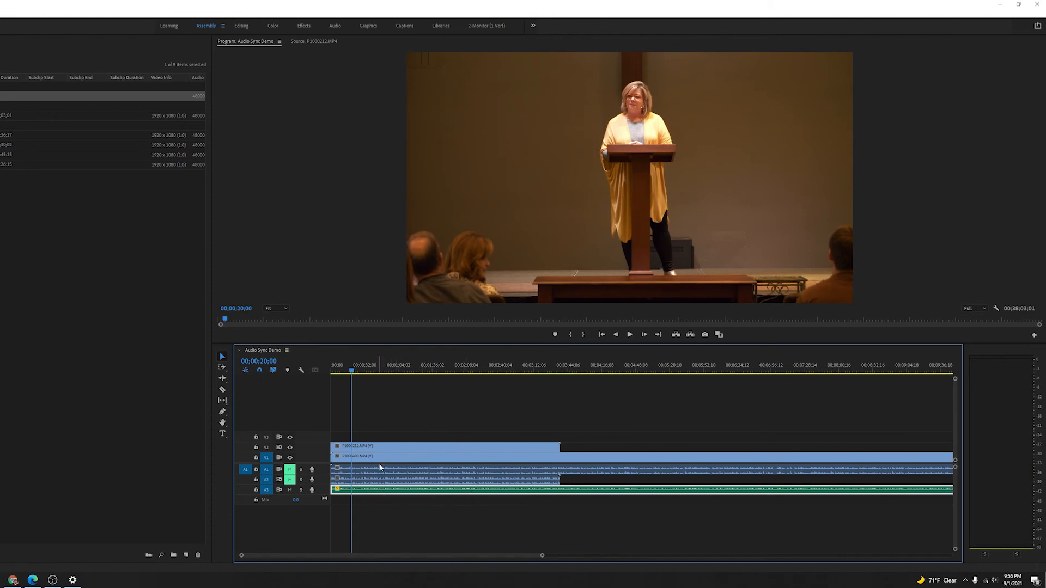
left_click(434, 417)
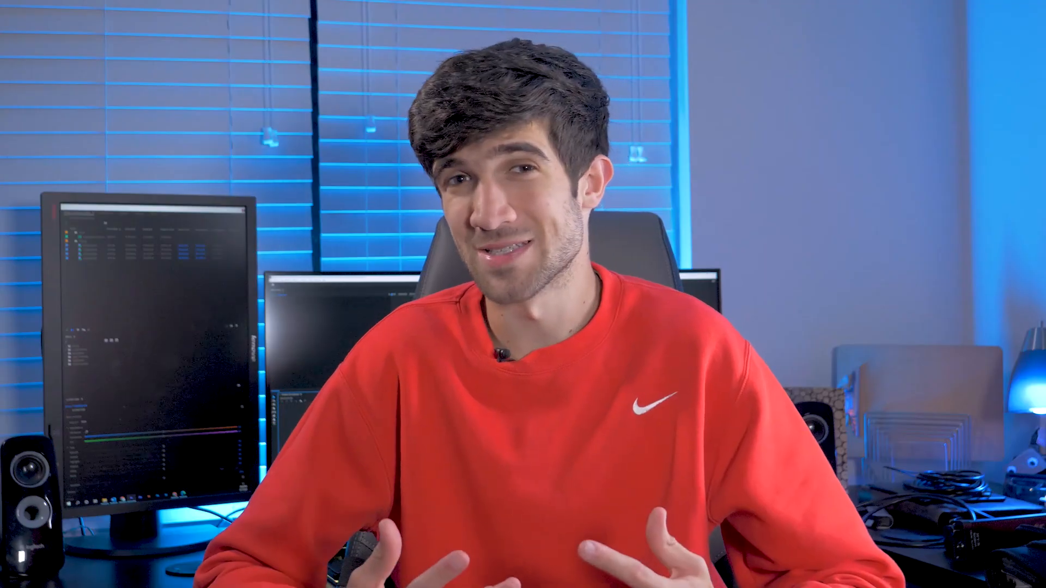